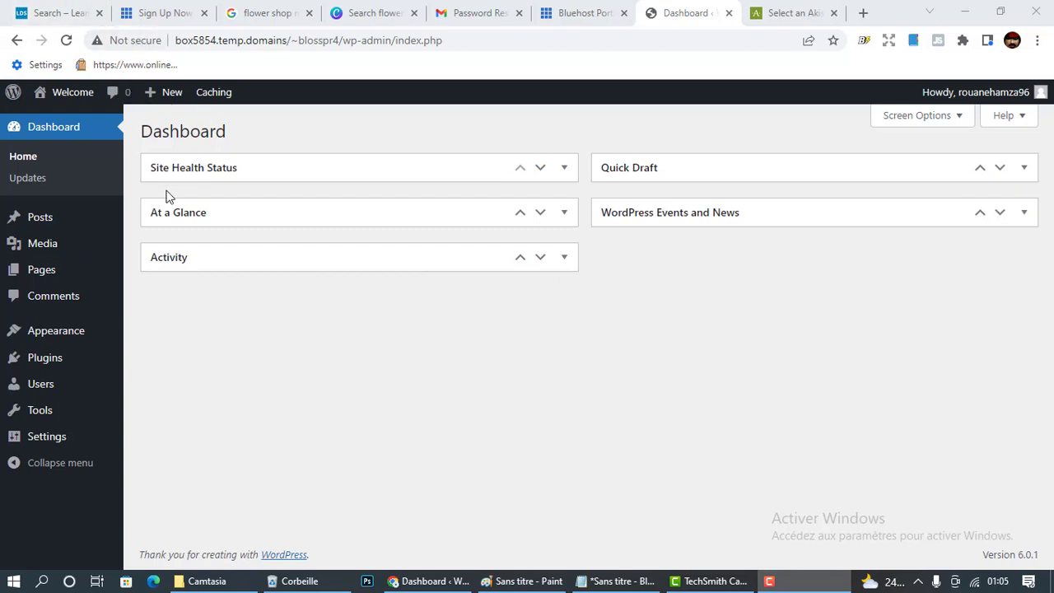
Open the Installed Plugins list from the Plugins menu in the admin sidebar.
mouse_move(47, 372)
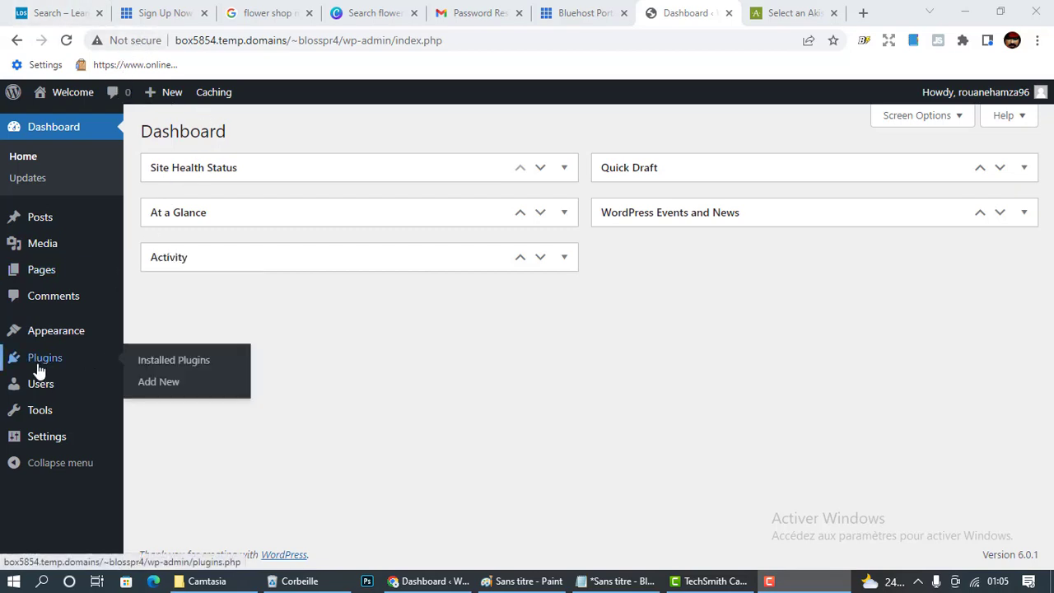
left_click(159, 363)
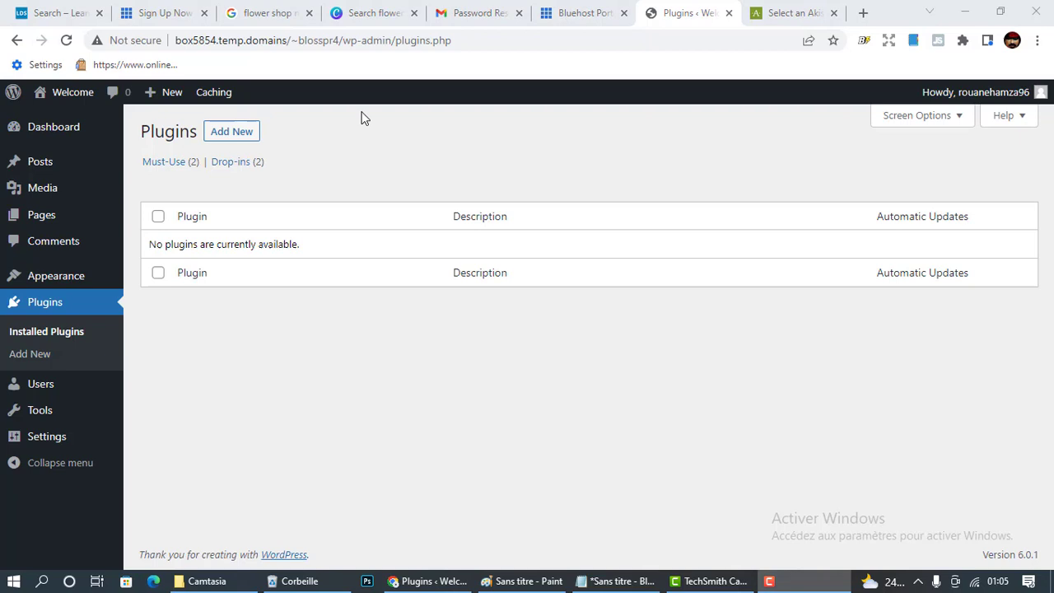
Search the plugin directory for 'free ssl', then install and activate Really Simple SSL.
left_click(223, 136)
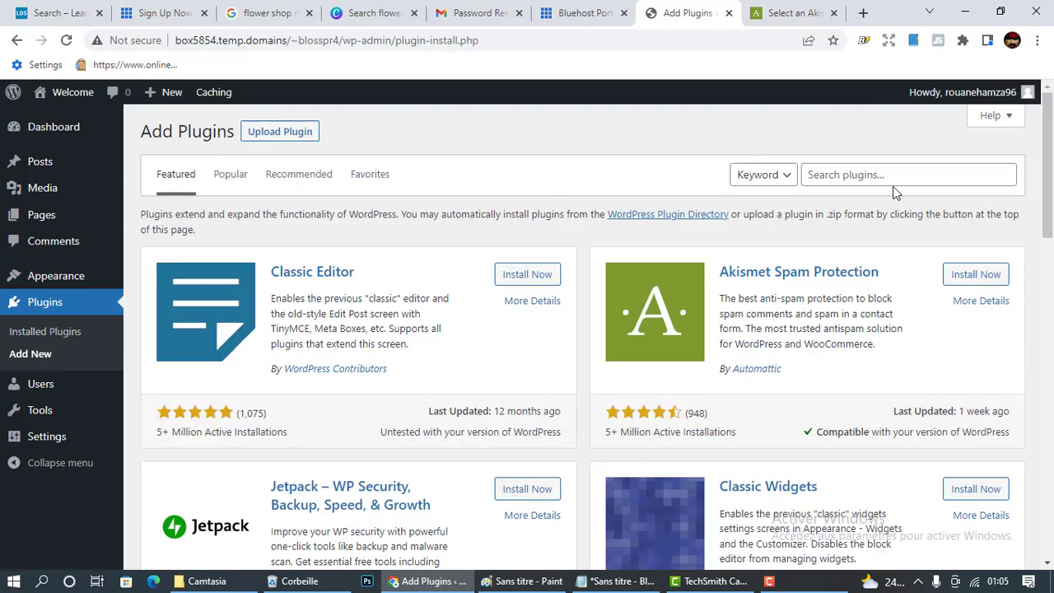
left_click(894, 187)
type("free ss")
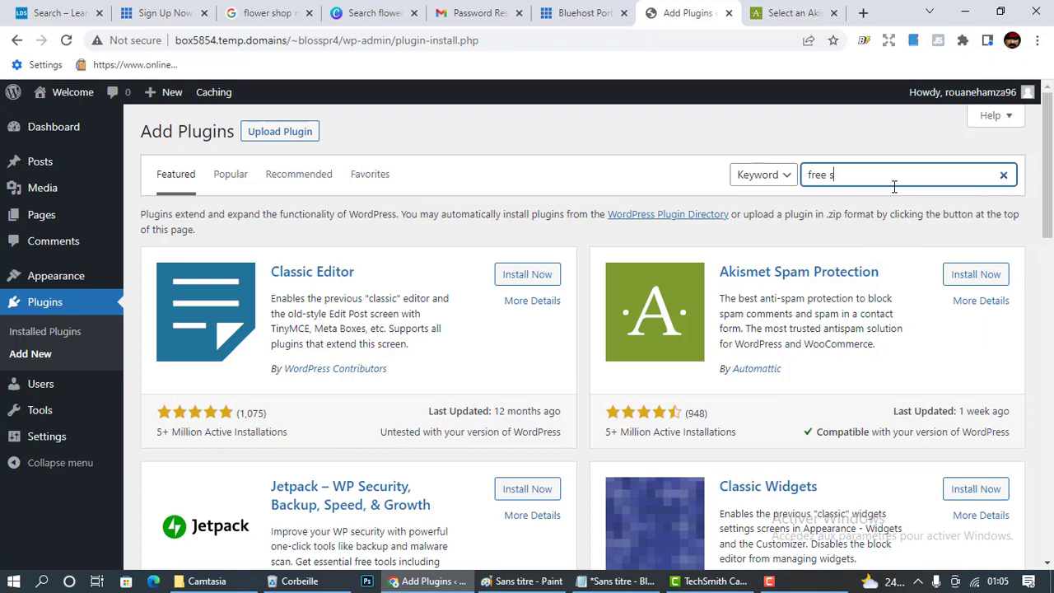
type("l")
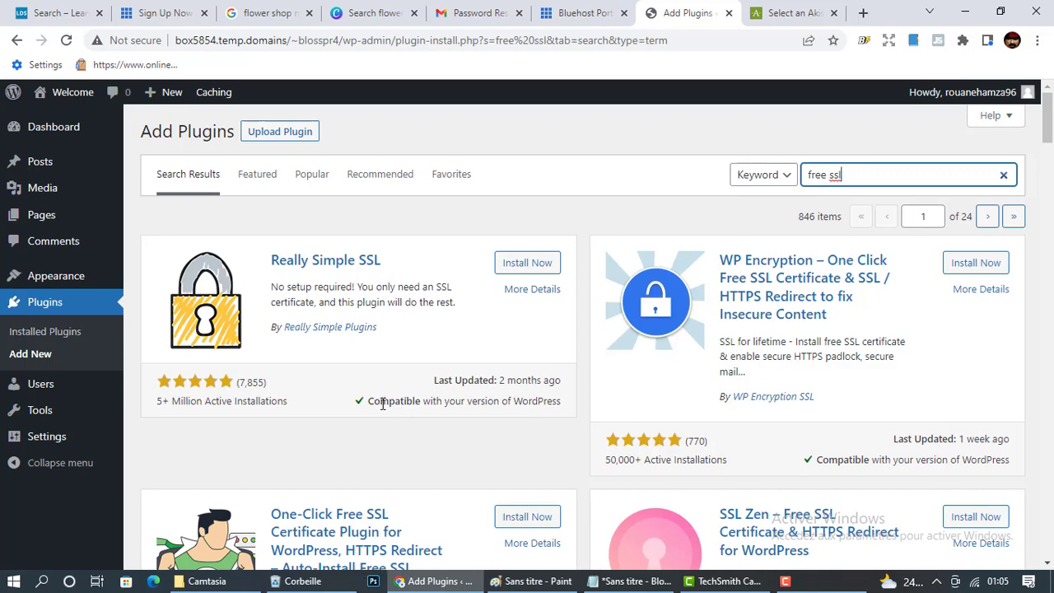
left_click(527, 266)
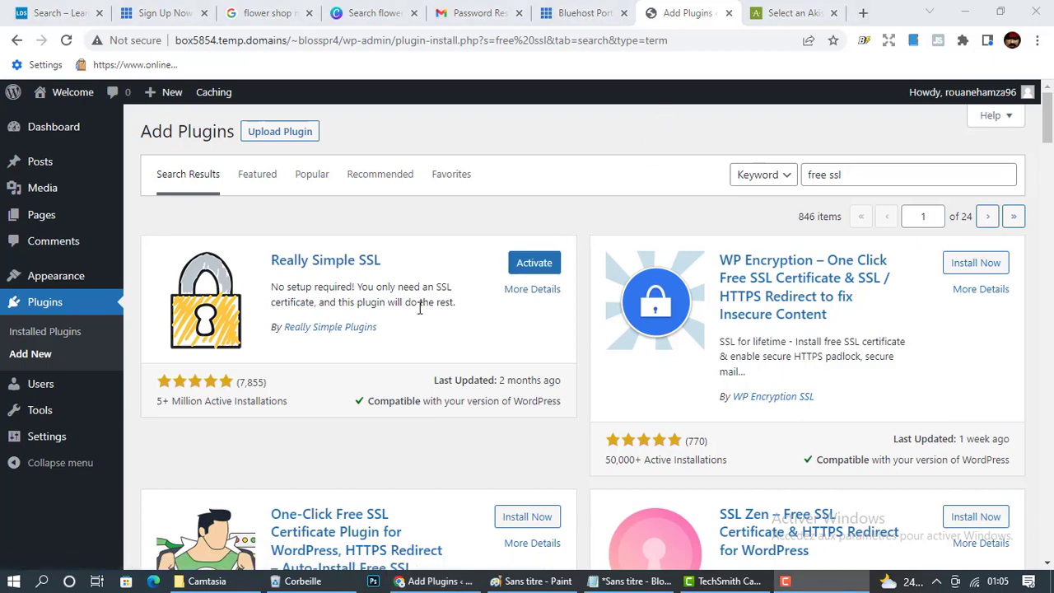
left_click(534, 265)
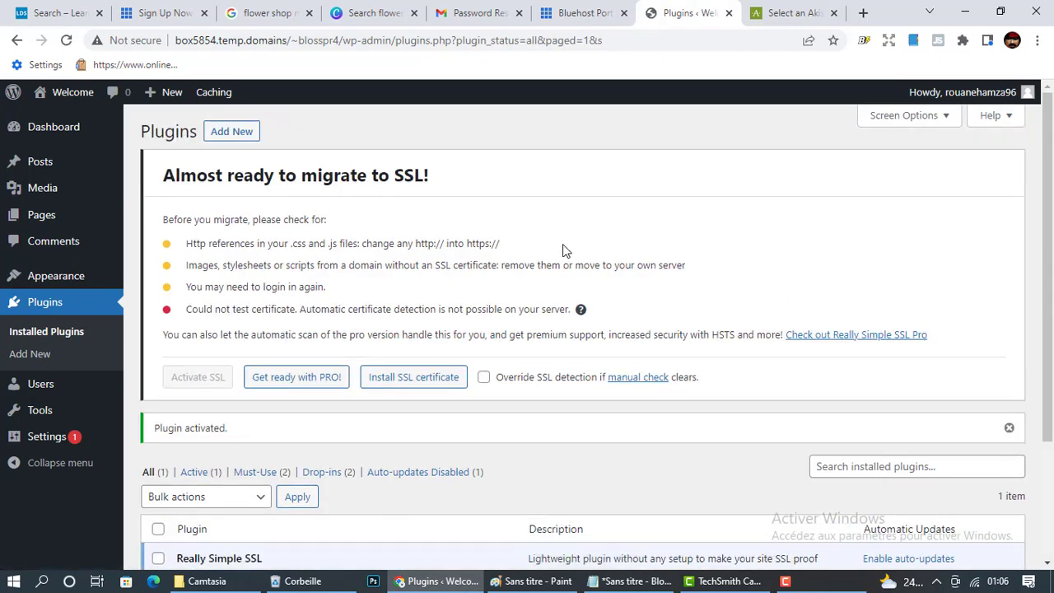
In General Settings, change the WordPress Address (URL) from http to https.
mouse_move(27, 449)
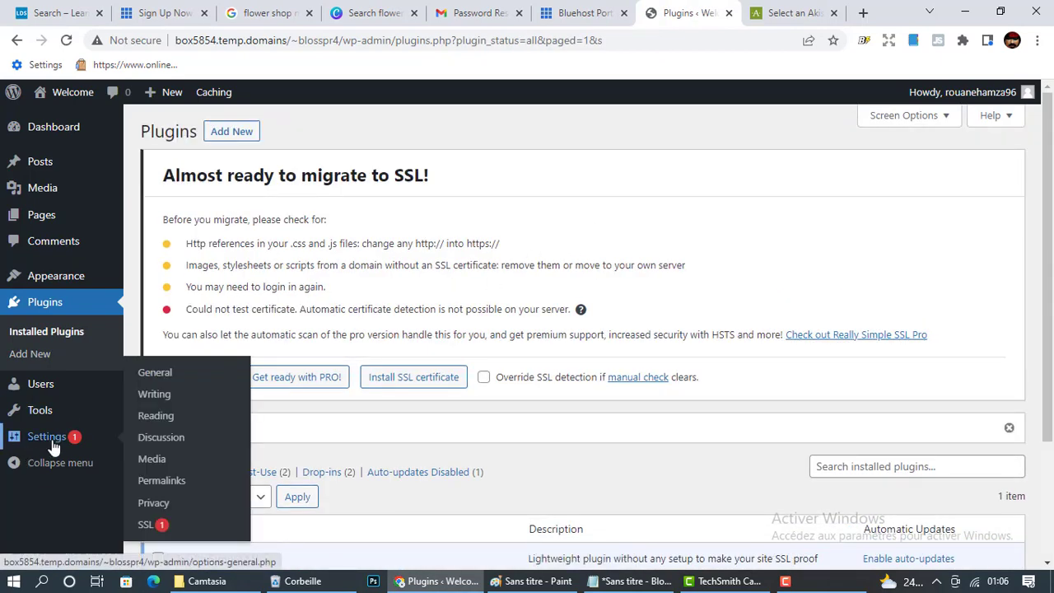
left_click(165, 372)
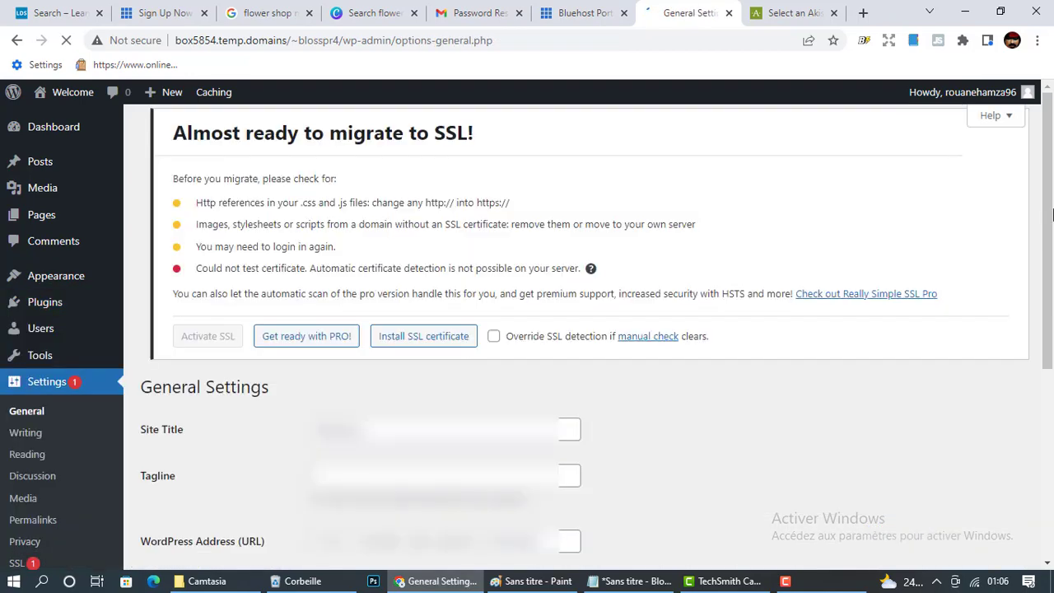
scroll(499, 361, "down", 3)
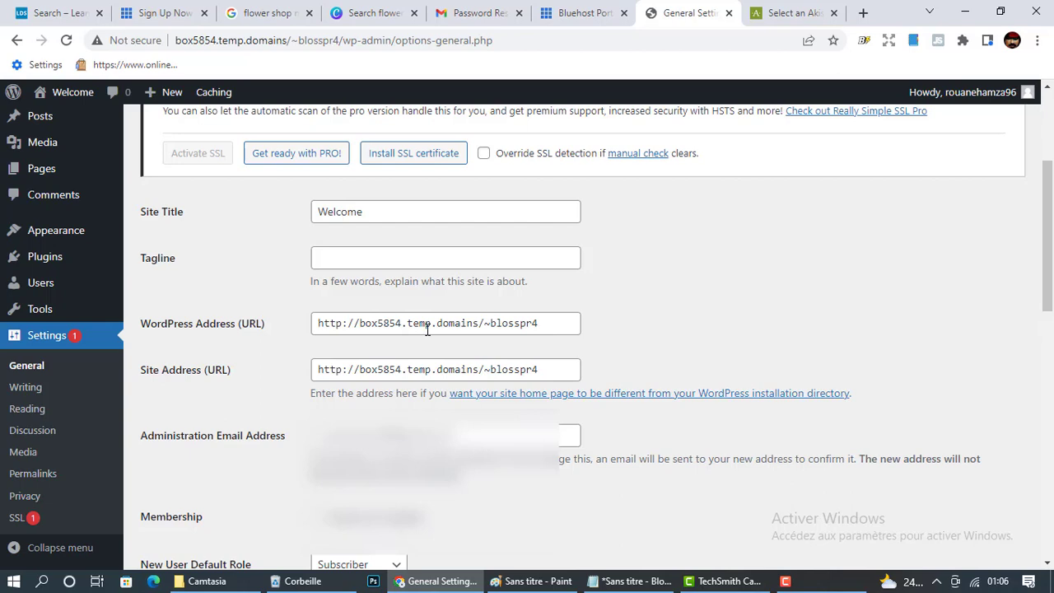
left_click(345, 328)
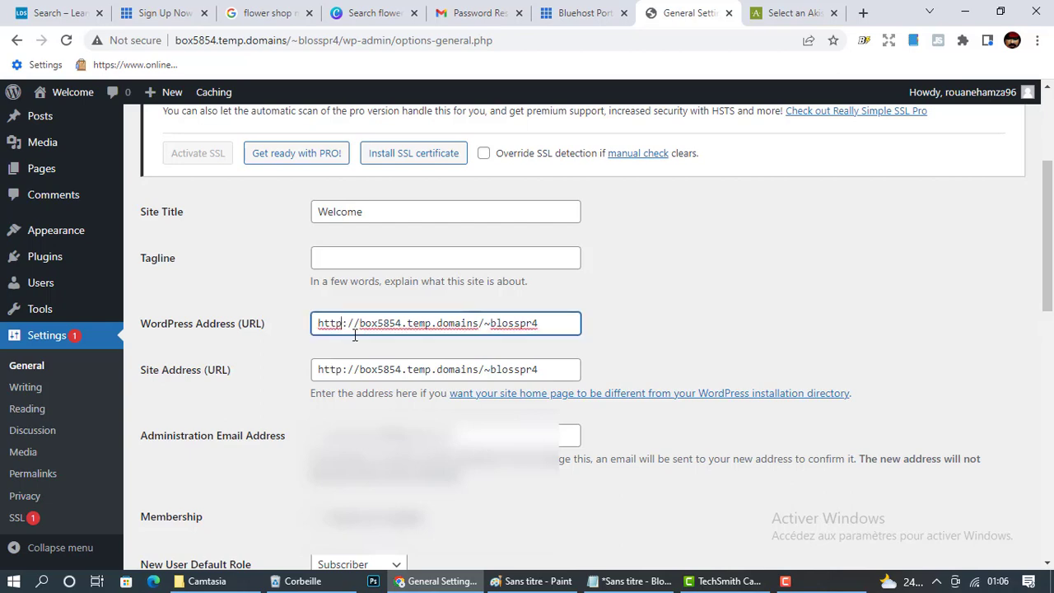
type("s")
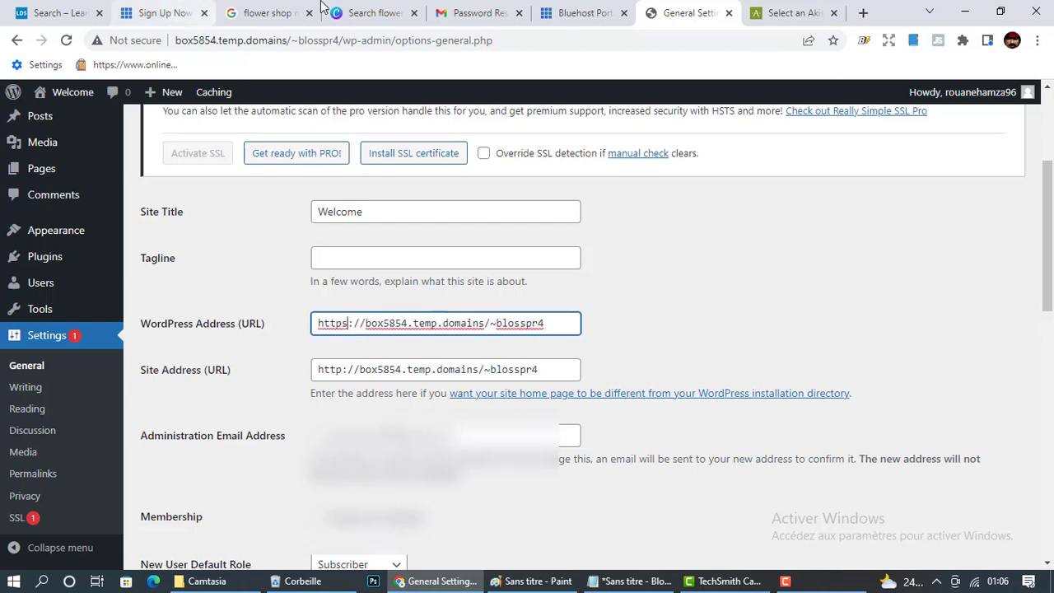
Copy Blossomshopworld.com from the domain search tab and paste it as the WordPress Address host.
left_click(78, 12)
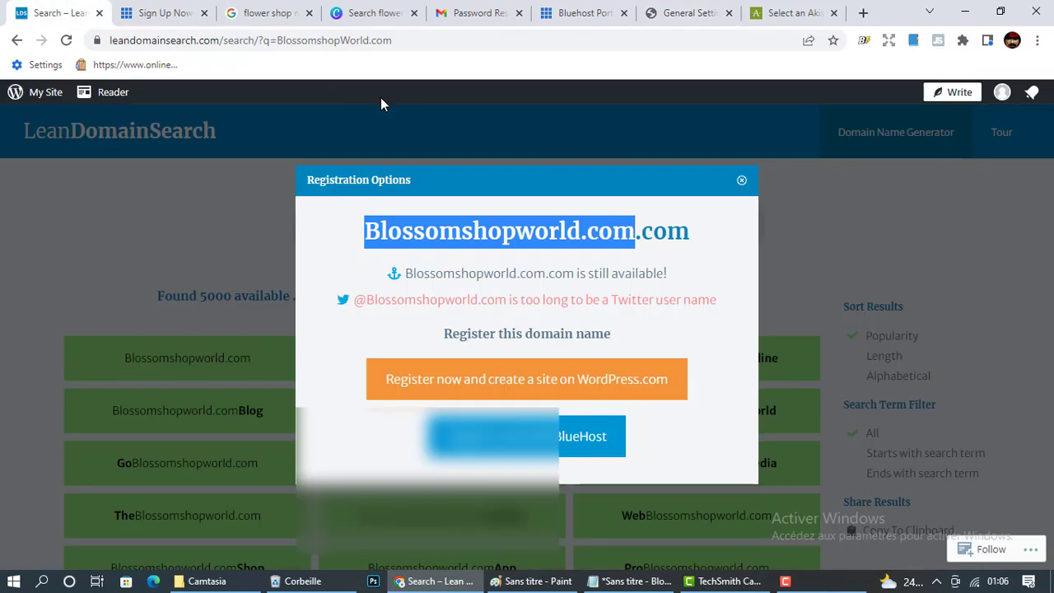
right_click(493, 220)
left_click(521, 236)
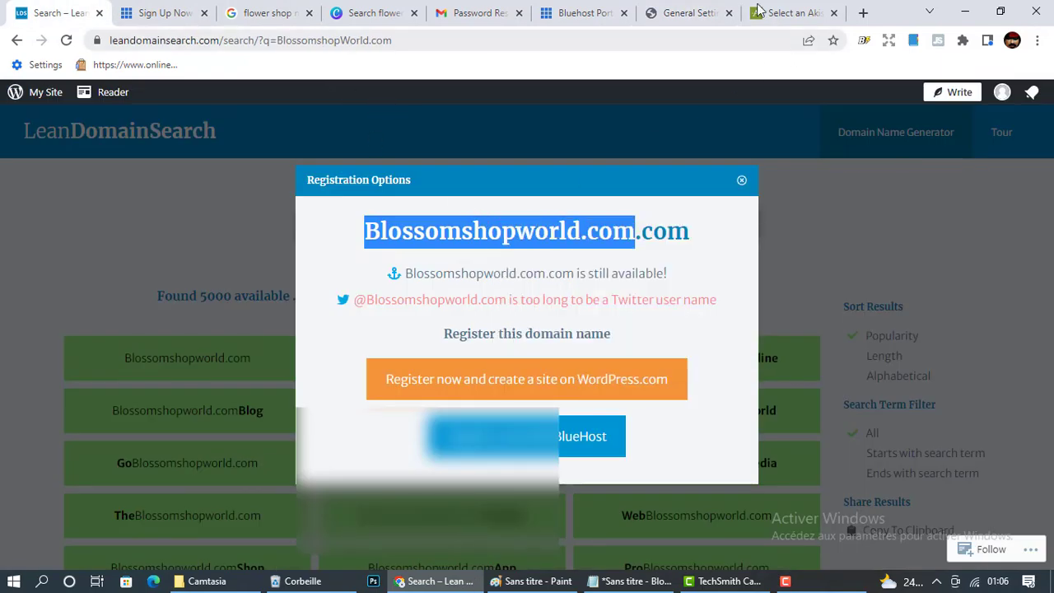
left_click(804, 8)
left_click(610, 10)
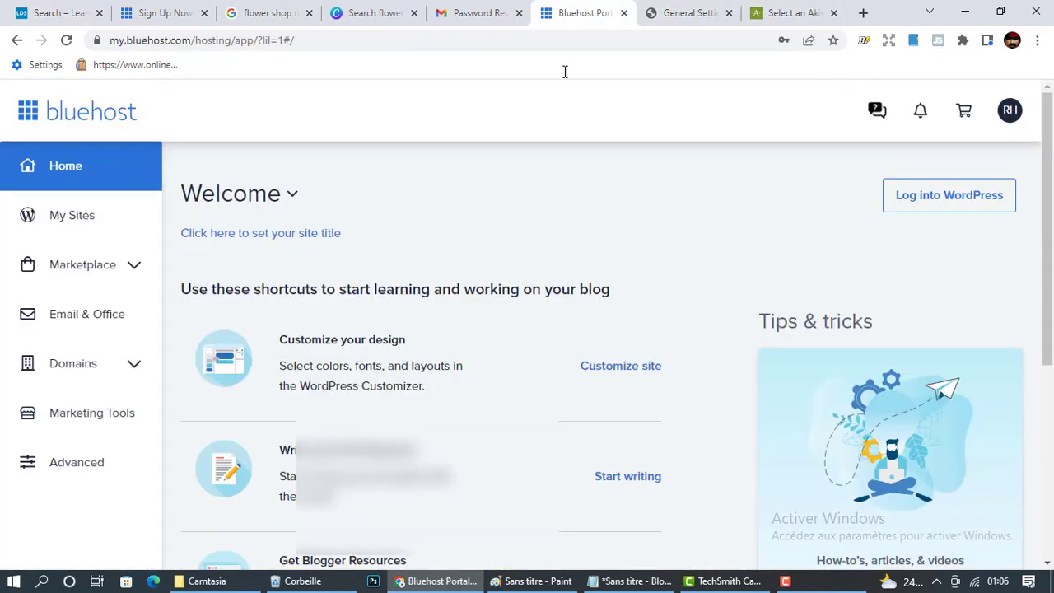
left_click(666, 8)
left_click_drag(553, 323, 366, 323)
right_click(366, 322)
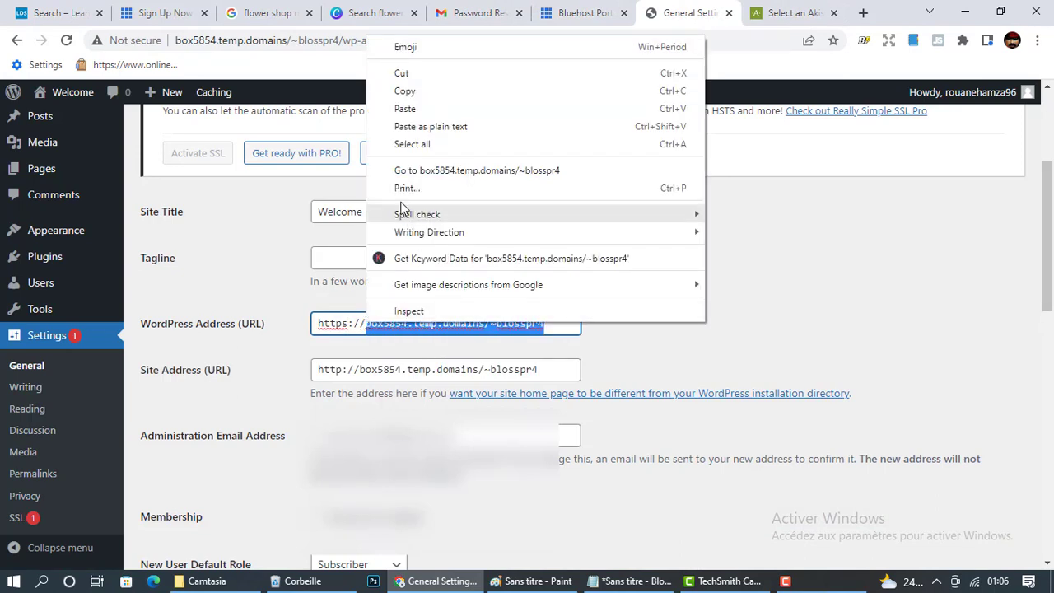
left_click(379, 109)
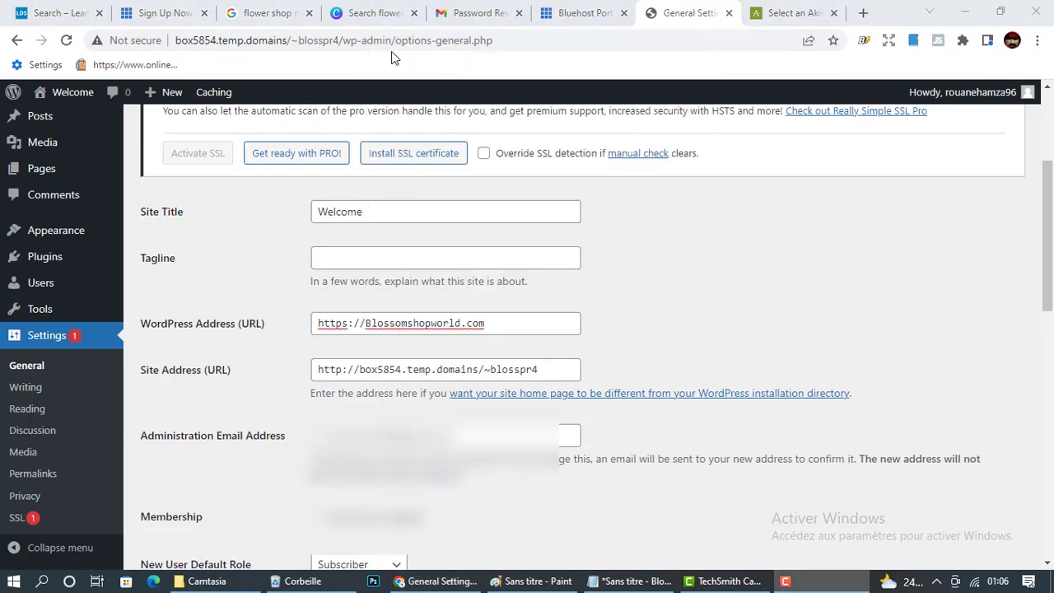
left_click_drag(486, 323, 466, 324)
left_click(509, 326)
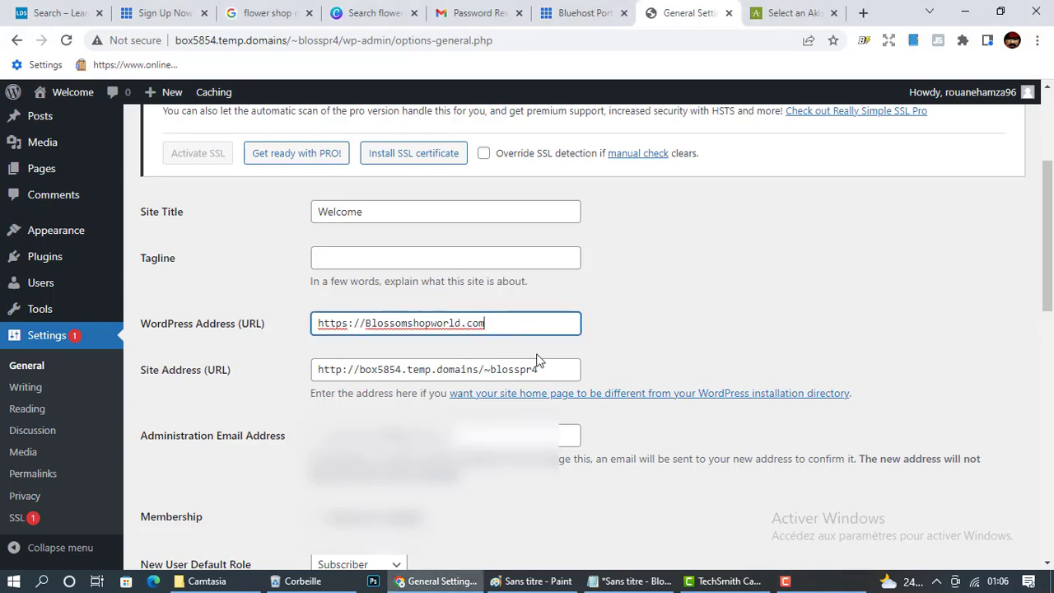
key("ctrl+a")
right_click(377, 326)
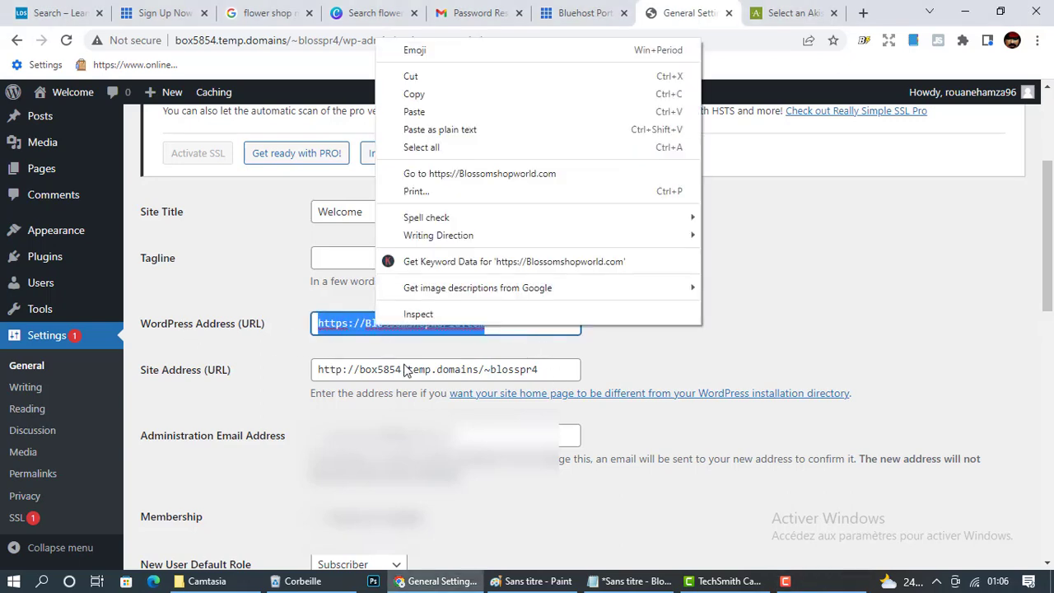
left_click(414, 94)
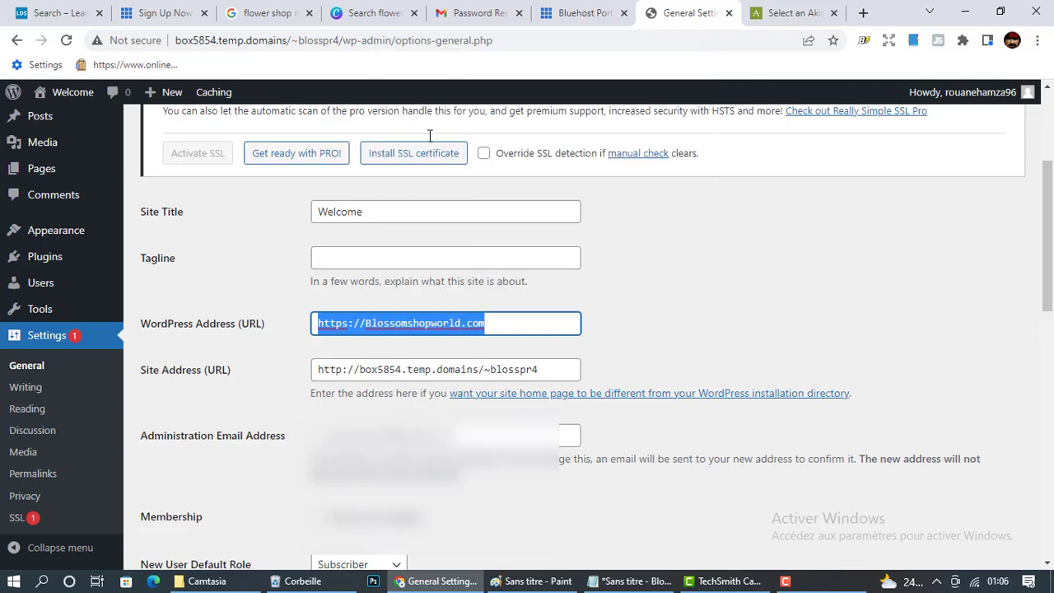
left_click_drag(545, 370, 163, 369)
right_click(364, 370)
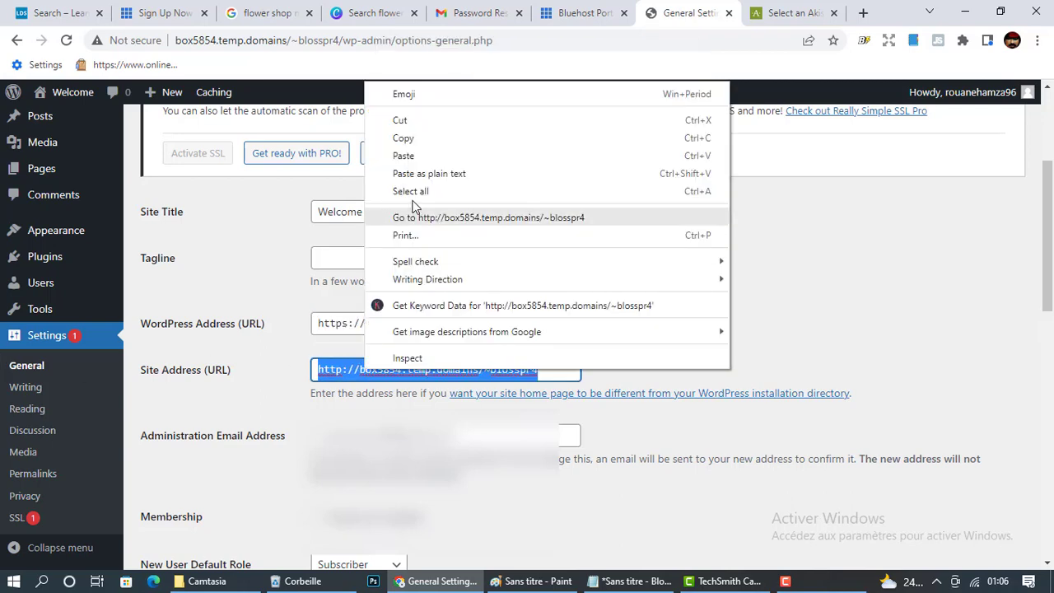
left_click(412, 146)
left_click(712, 358)
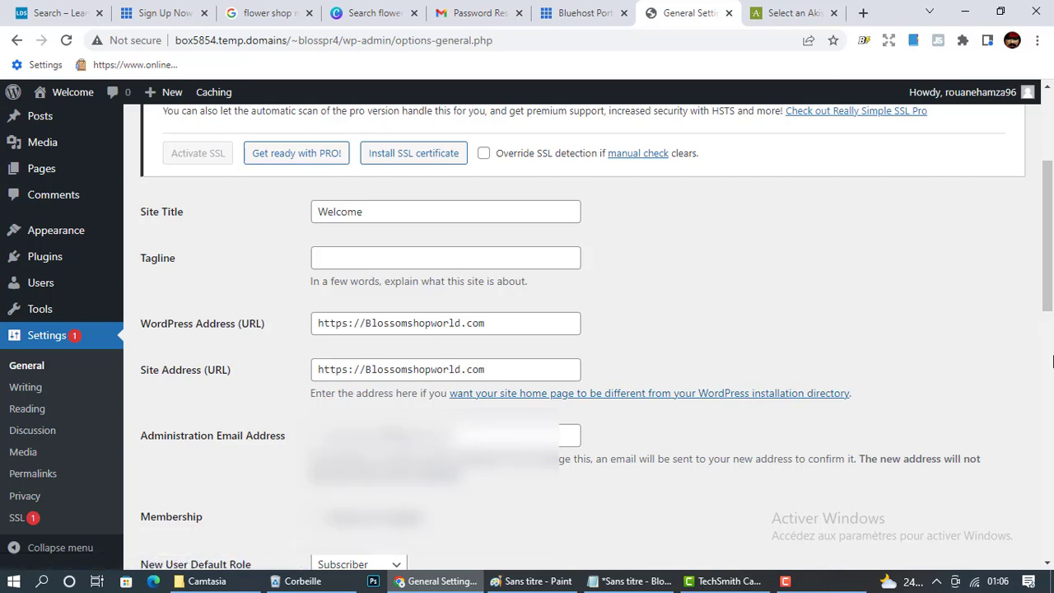
left_click_drag(1051, 275, 1053, 491)
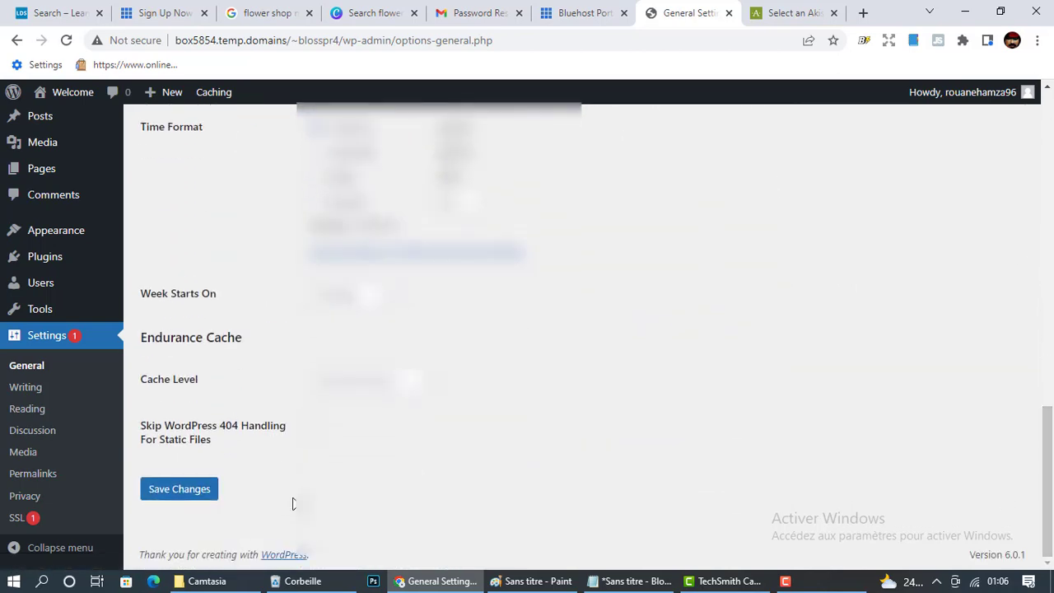
Save the General Settings, which brings up Chrome's 'Your connection is not private' warning.
left_click(203, 504)
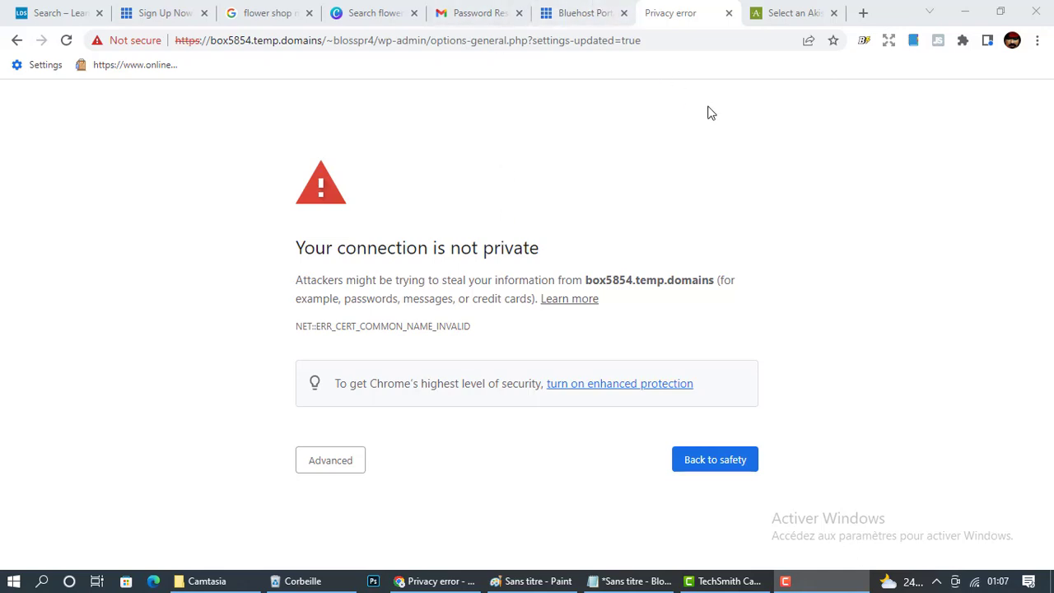
Switch to the Bluehost portal tab showing the Home dashboard.
left_click(599, 8)
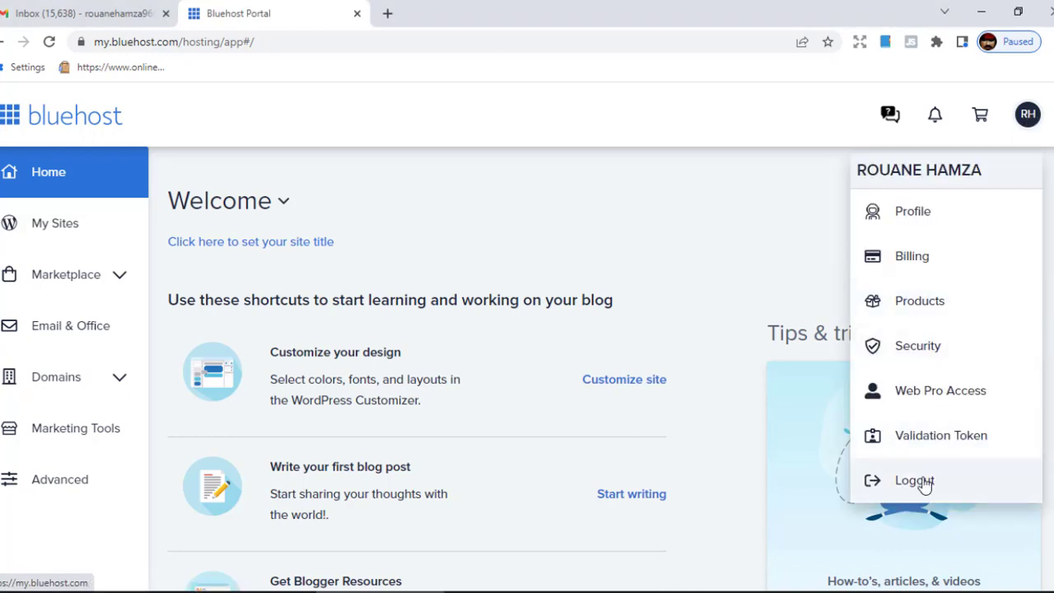
Log out of Bluehost and submit the autofilled hosting login form.
left_click(922, 483)
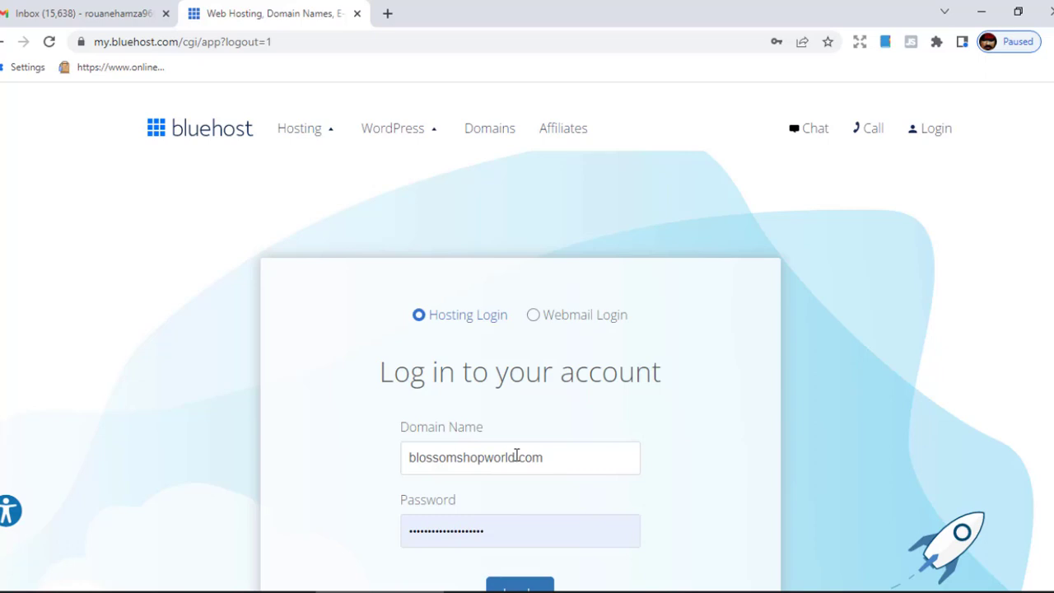
scroll(527, 330, "down", 2)
scroll(527, 329, "up", 1)
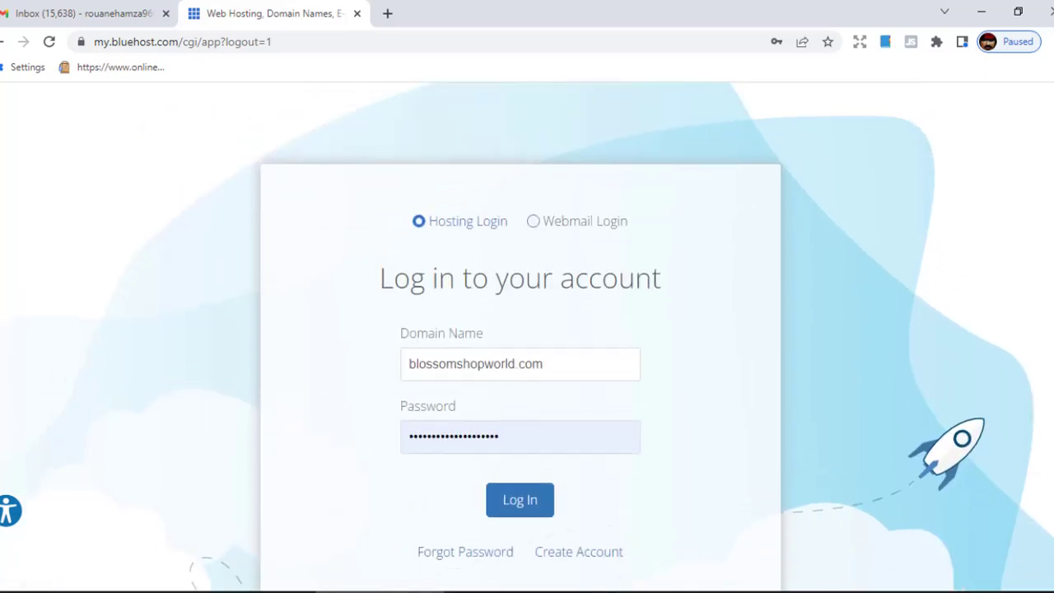
scroll(527, 329, "down", 1)
scroll(297, 120, "up", 2)
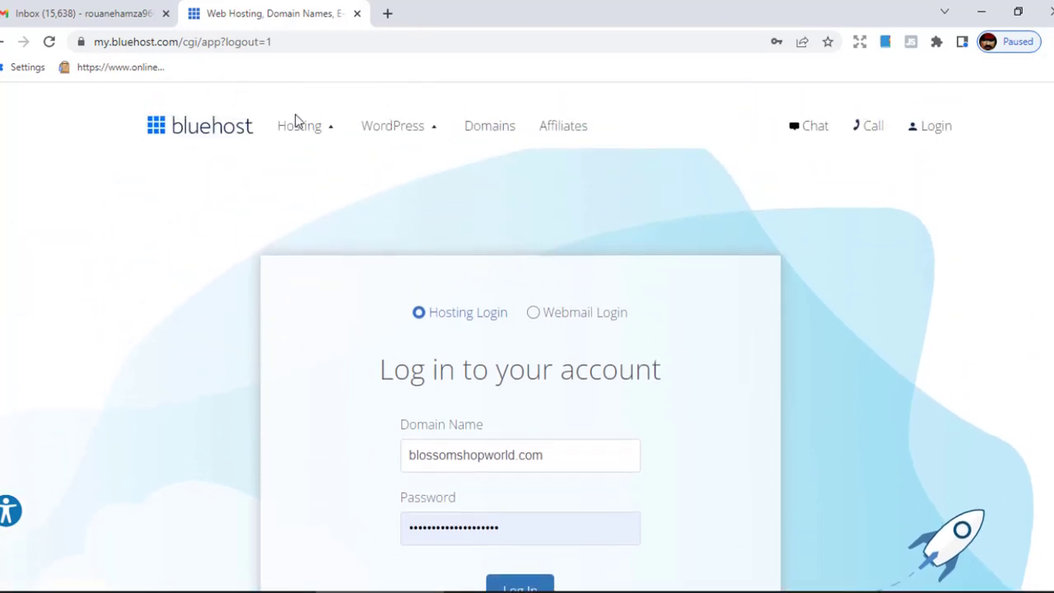
key("Return")
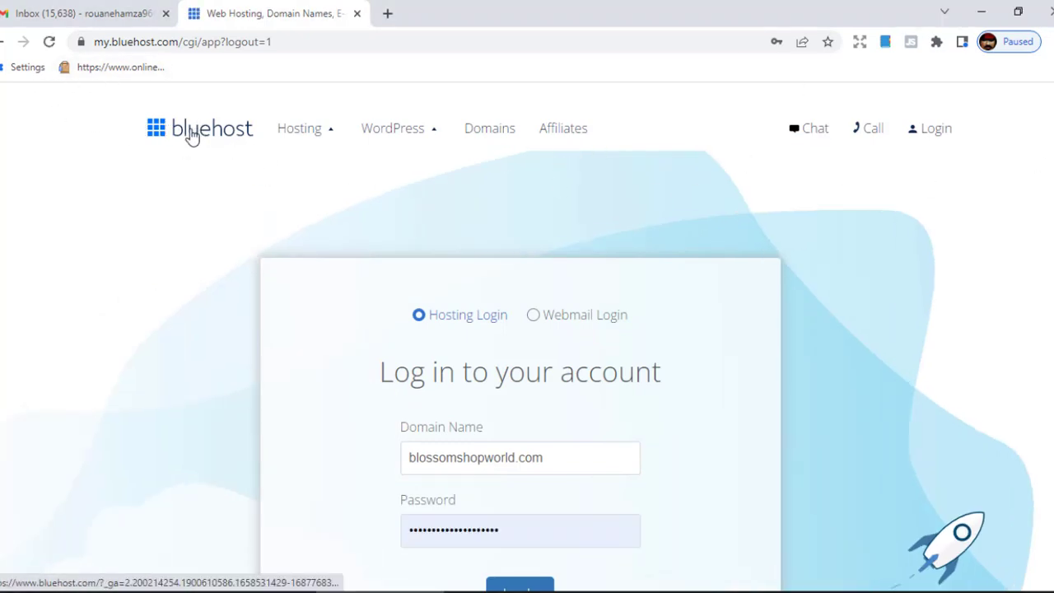
Return to the Bluehost Hosting Login form for blossomshopworld.com with the saved password filled in.
left_click(199, 125)
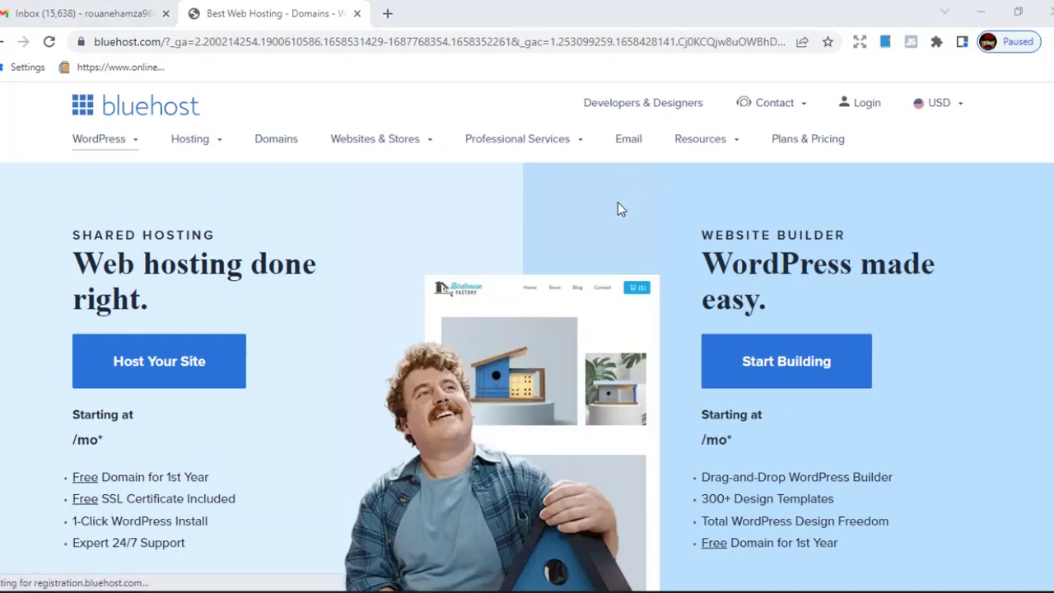
left_click(868, 103)
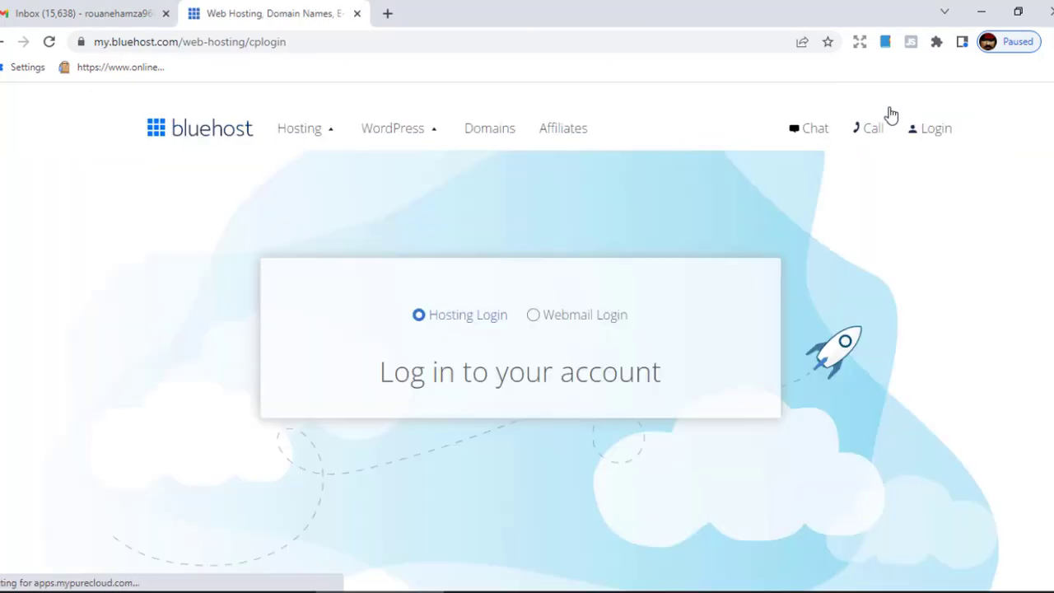
scroll(533, 319, "down", 2)
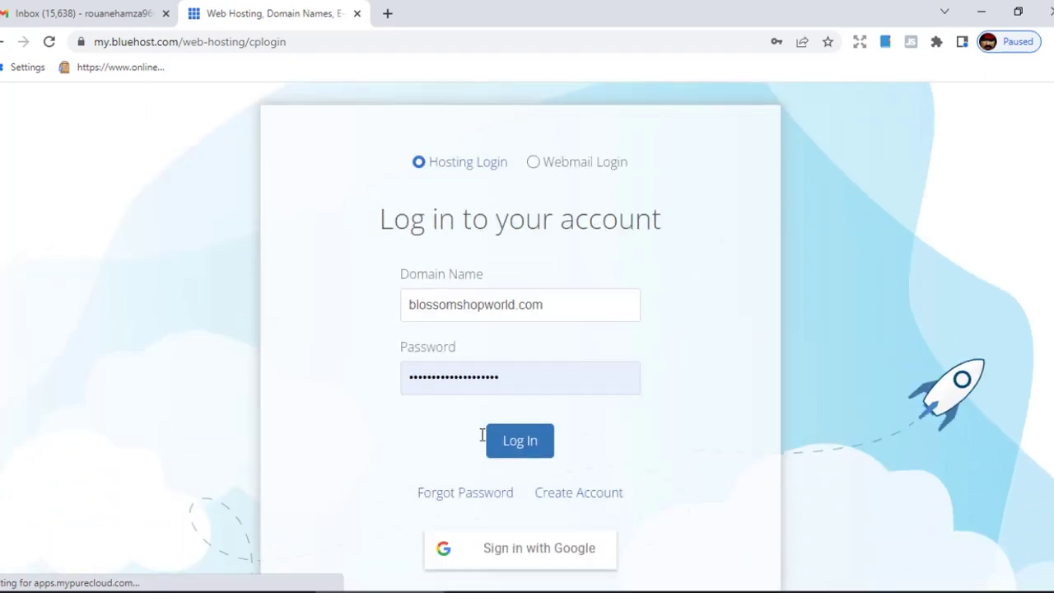
left_click(468, 385)
left_click(717, 399)
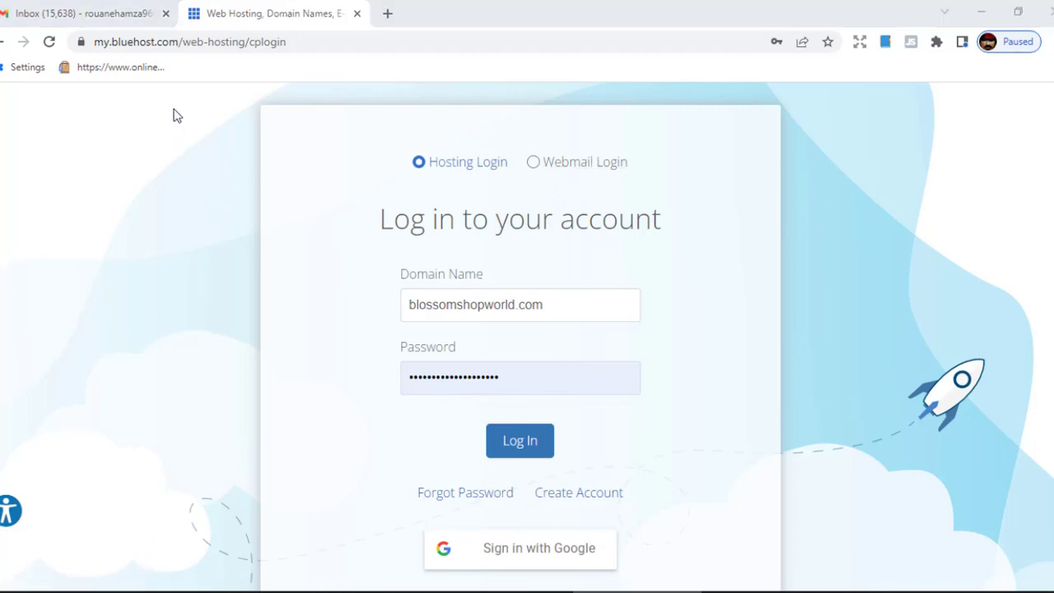
left_click(537, 162)
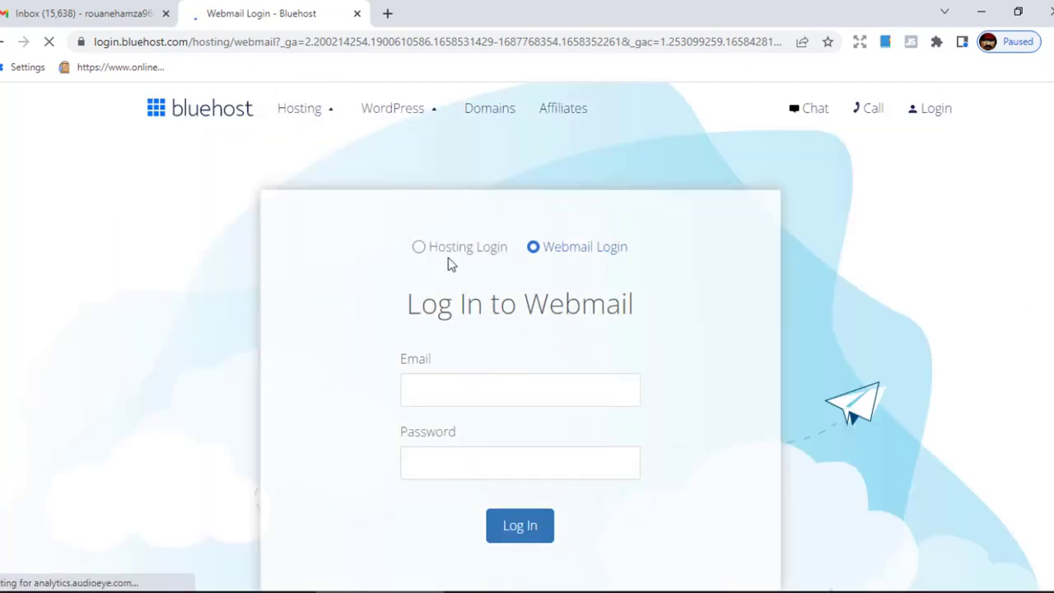
left_click(451, 250)
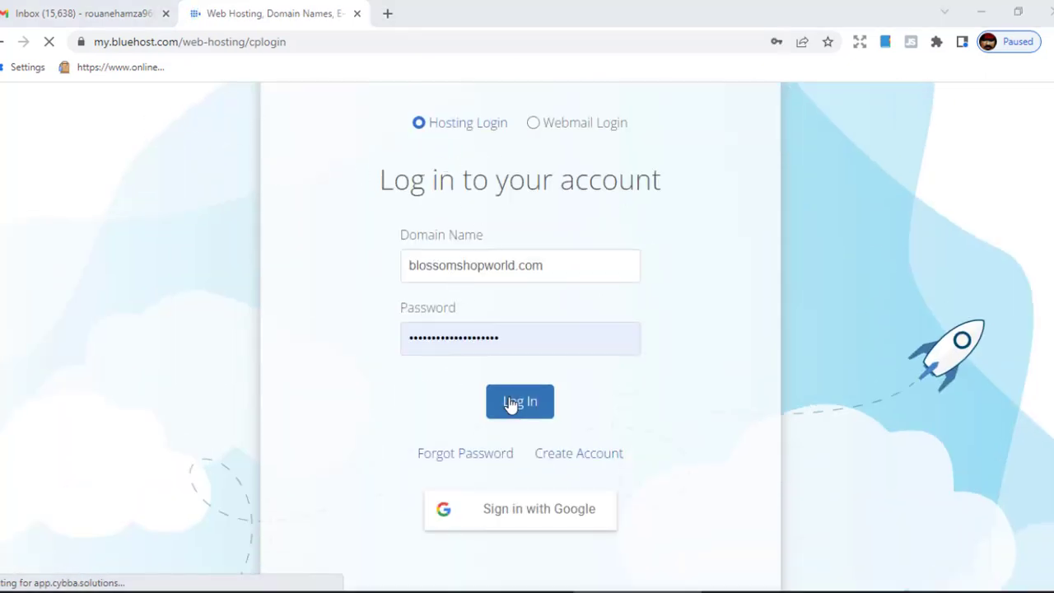
Log in to the hosting account and scroll the WordPress dashboard to the Really Simple SSL notice.
left_click(518, 401)
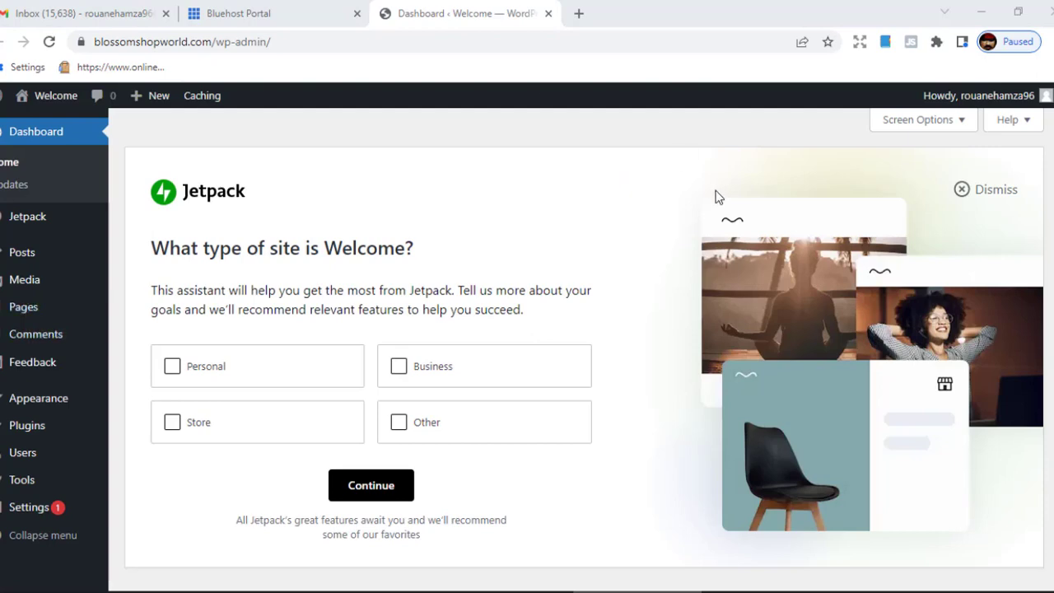
scroll(716, 197, "down", 4)
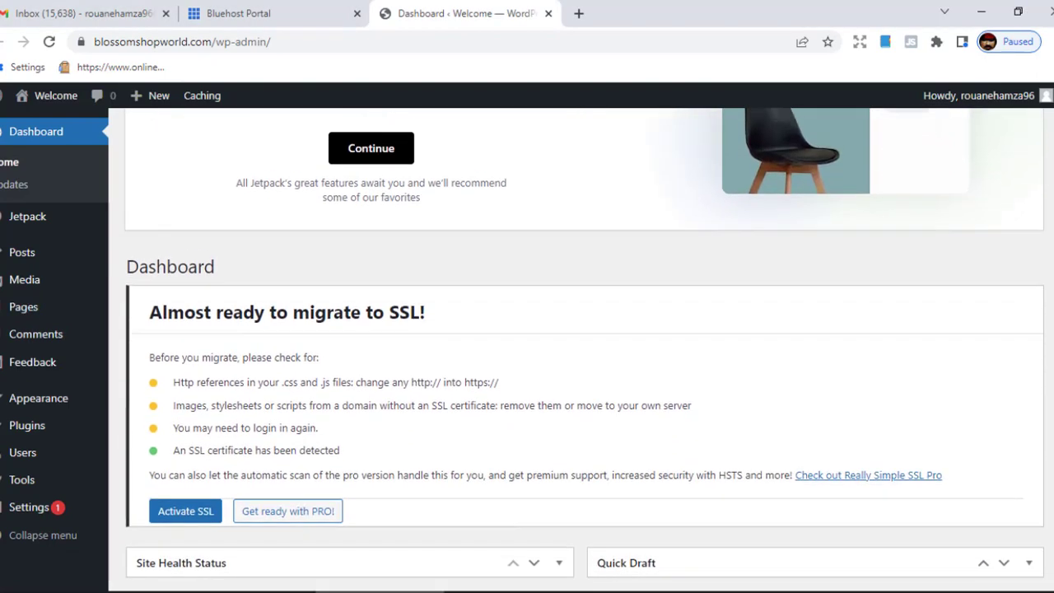
scroll(528, 346, "down", 1)
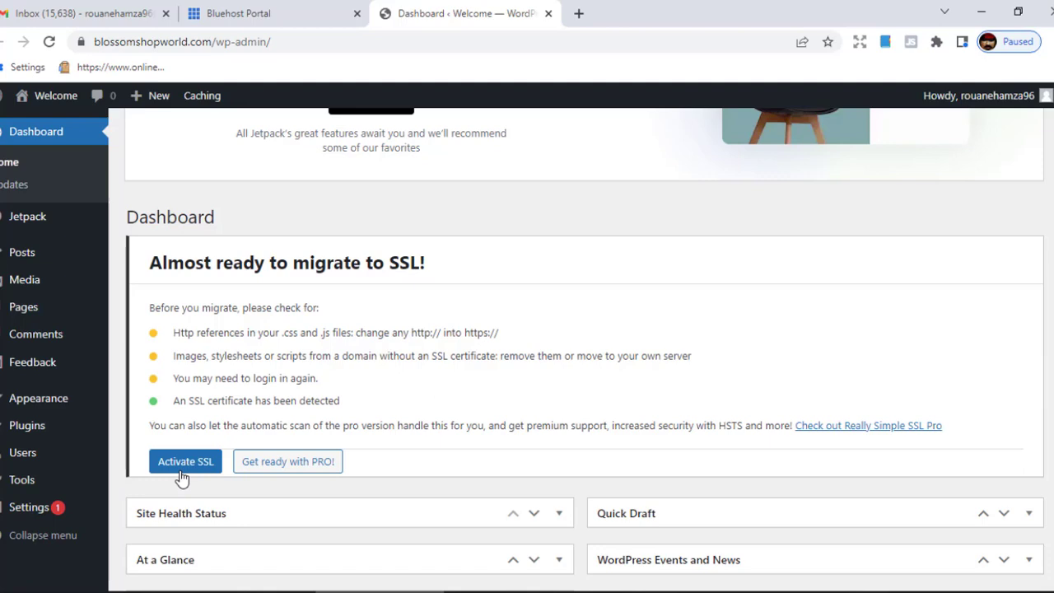
Activate SSL from the Really Simple SSL notice and review its 71% progress with 5 open tasks.
left_click(179, 471)
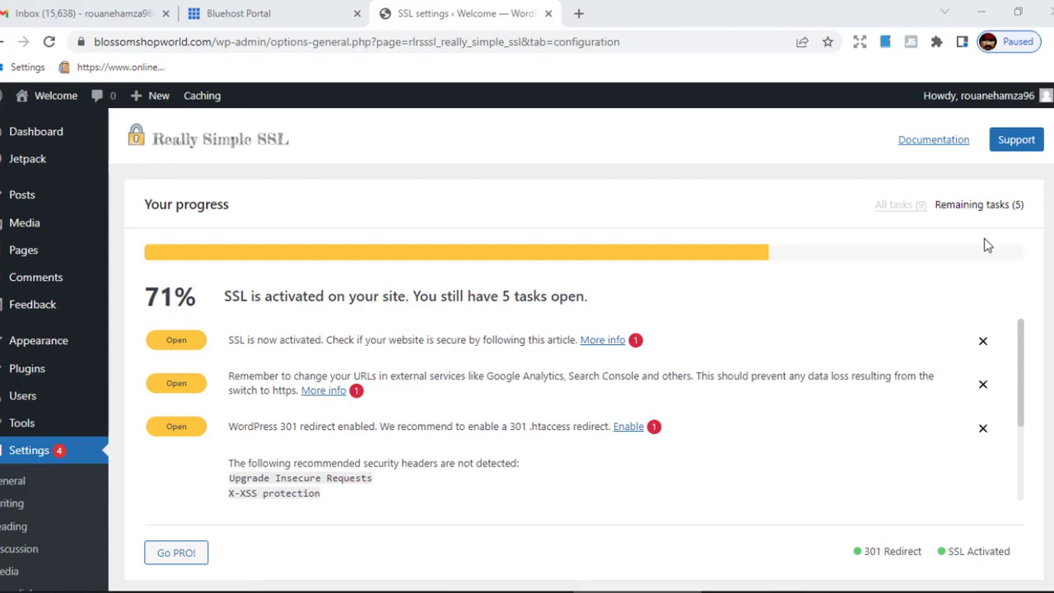
scroll(528, 349, "down", 3)
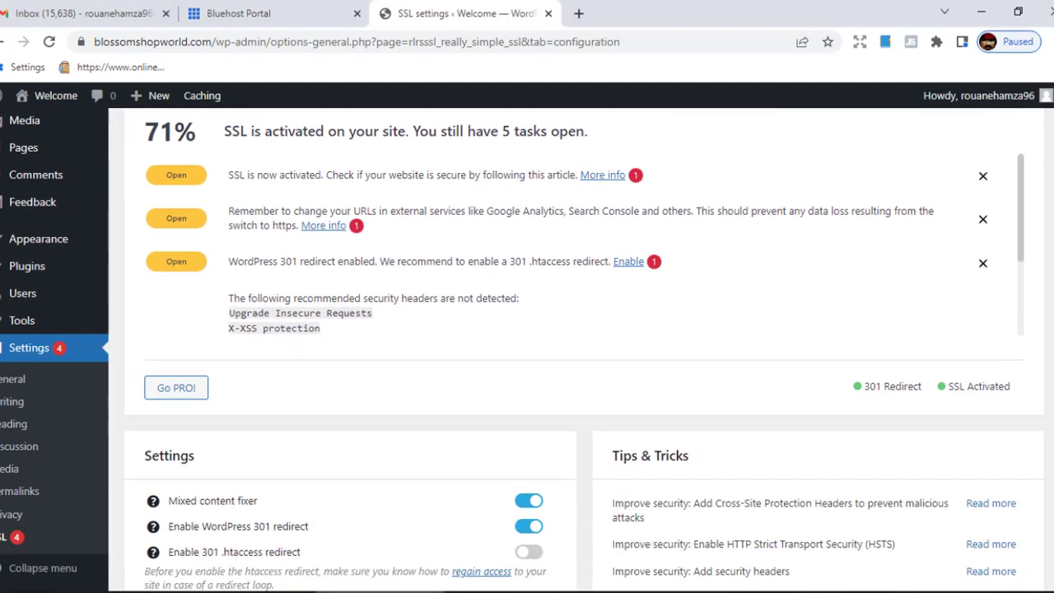
scroll(527, 349, "down", 5)
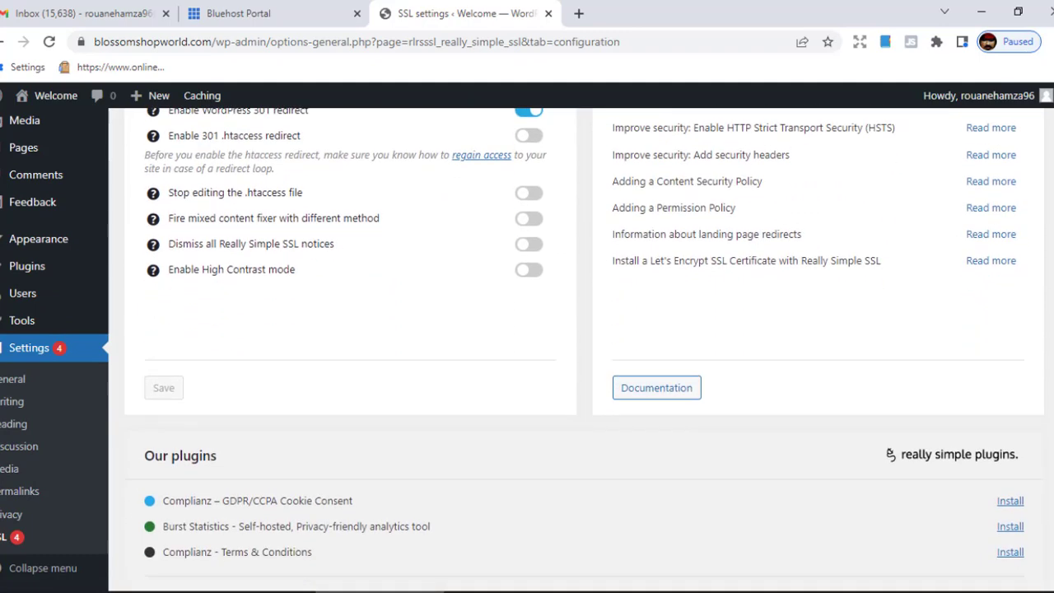
scroll(890, 380, "up", 6)
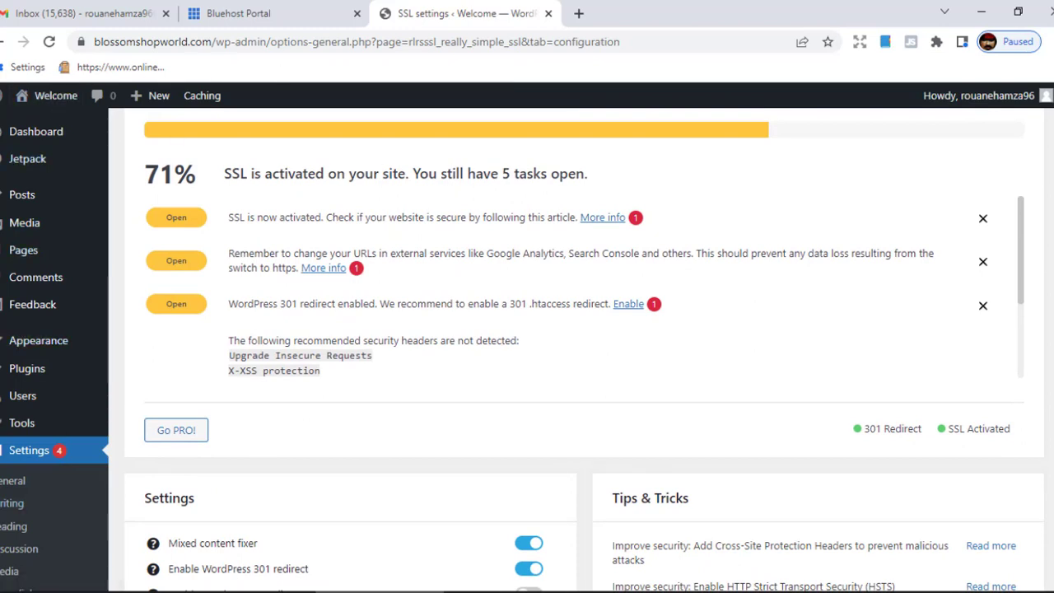
scroll(577, 346, "up", 2)
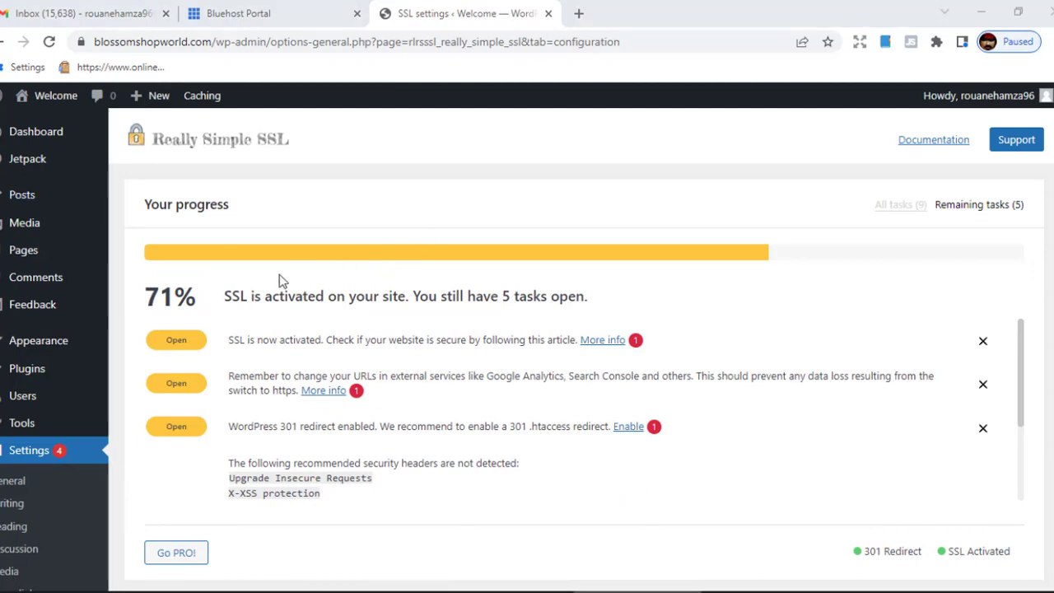
Verify the padlock reports a secure connection on the WordPress admin and blossomshopworld.com, then close the site tab.
left_click(80, 42)
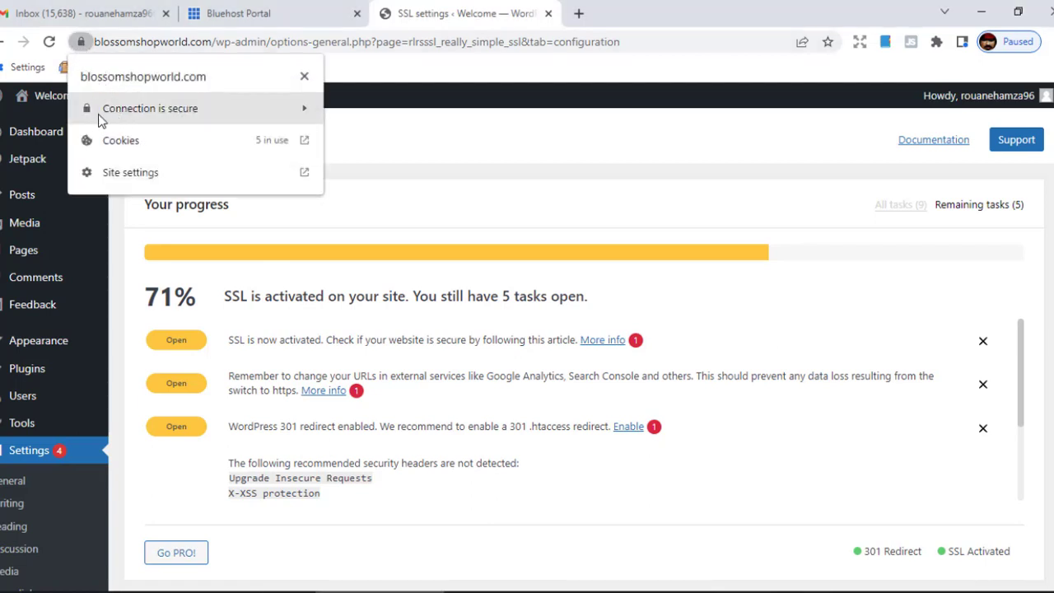
left_click(628, 193)
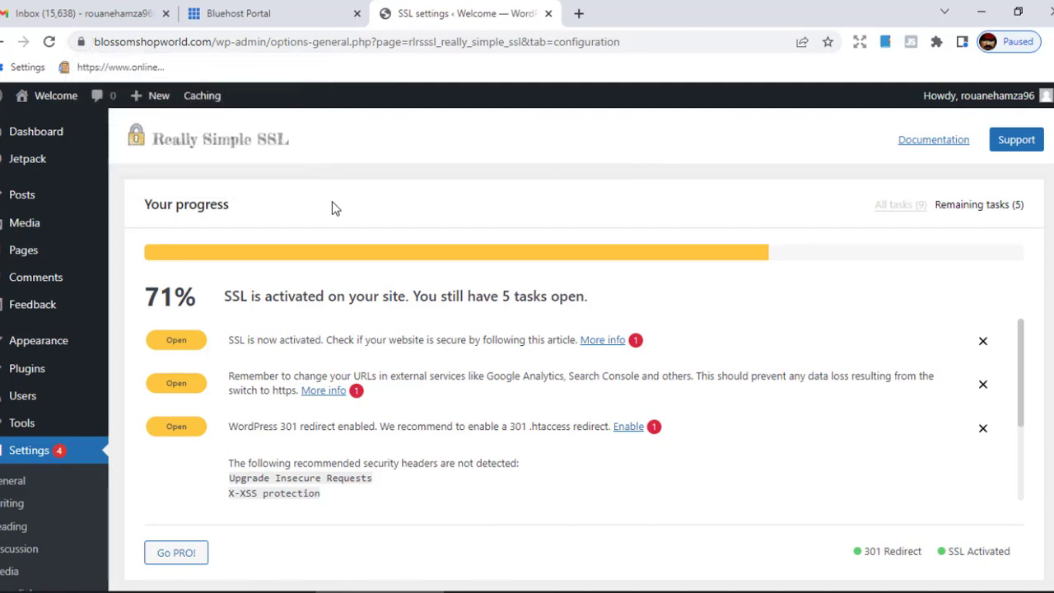
mouse_move(50, 105)
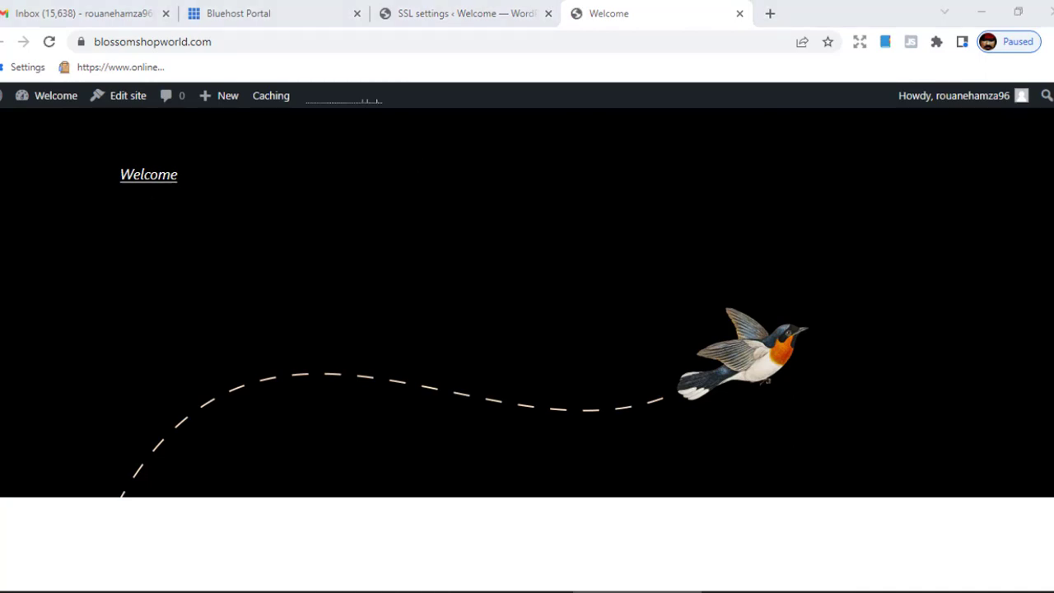
left_click(82, 47)
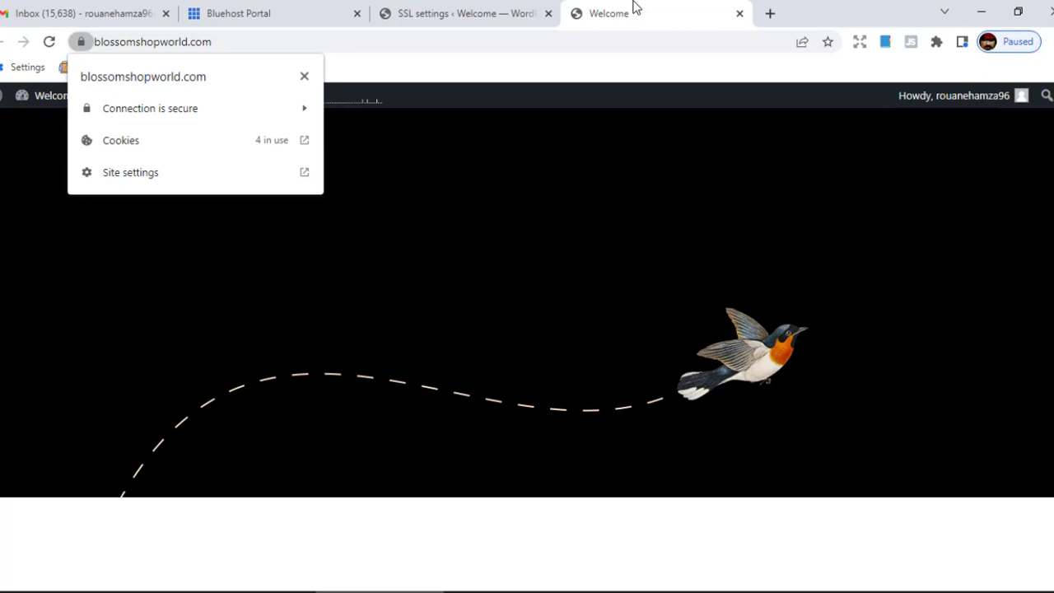
left_click(735, 14)
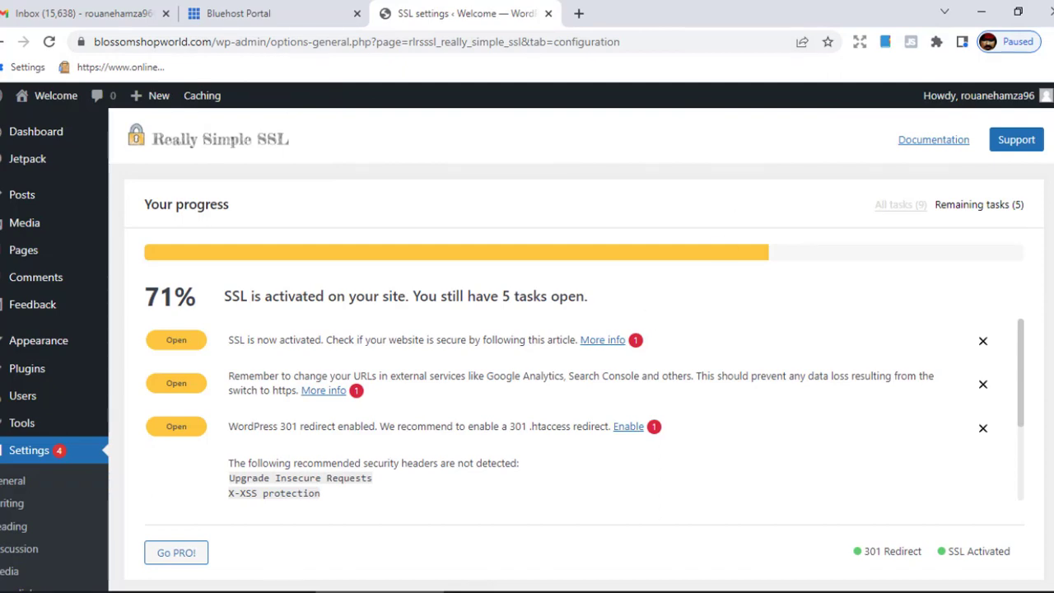
scroll(784, 126, "down", 4)
scroll(785, 126, "up", 3)
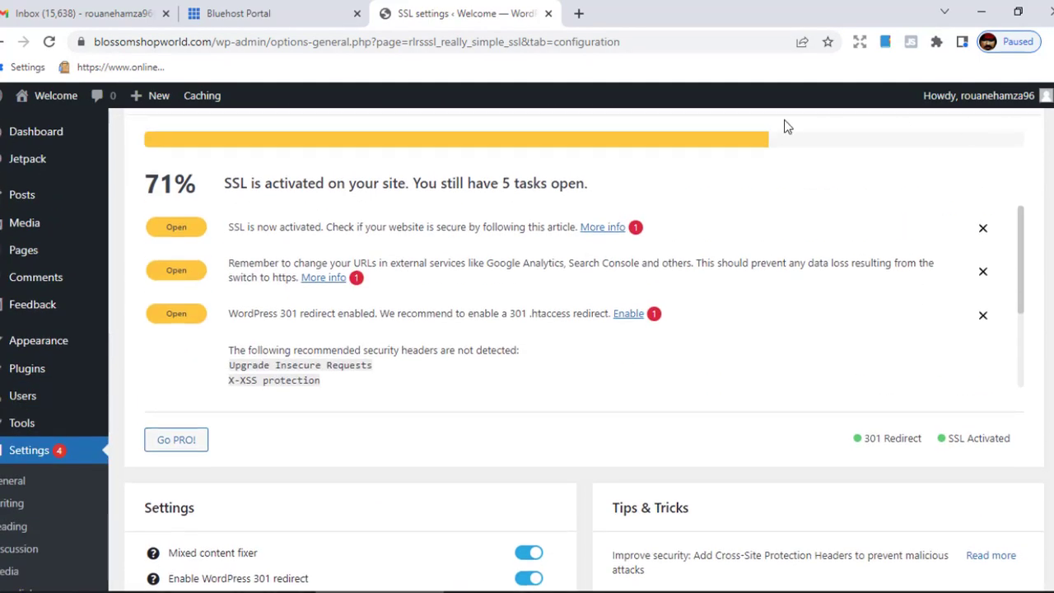